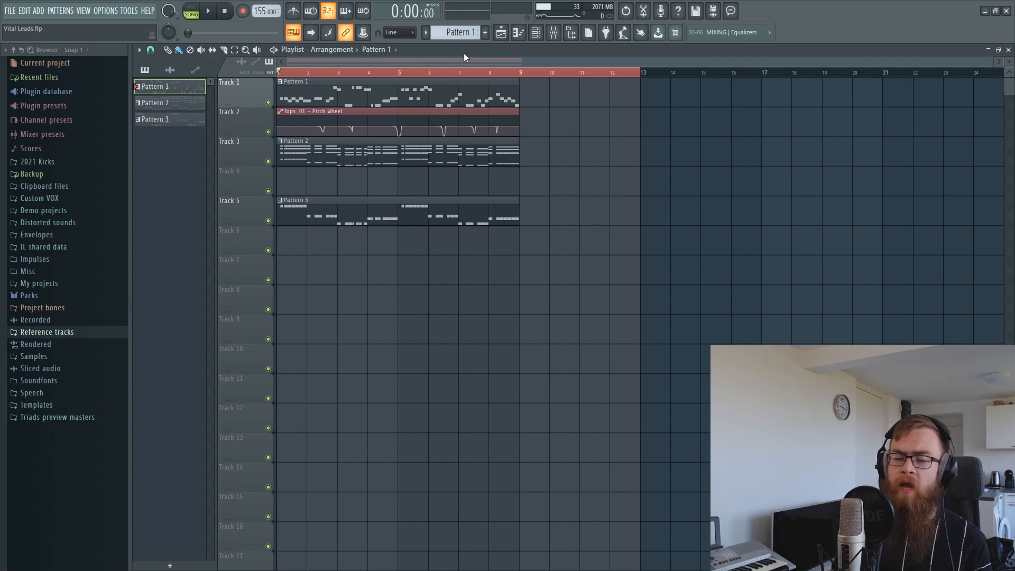
- Copy the Tops_01 notes from Pattern 1 in the channel rack and switch to the empty Pattern 4
key("F6")
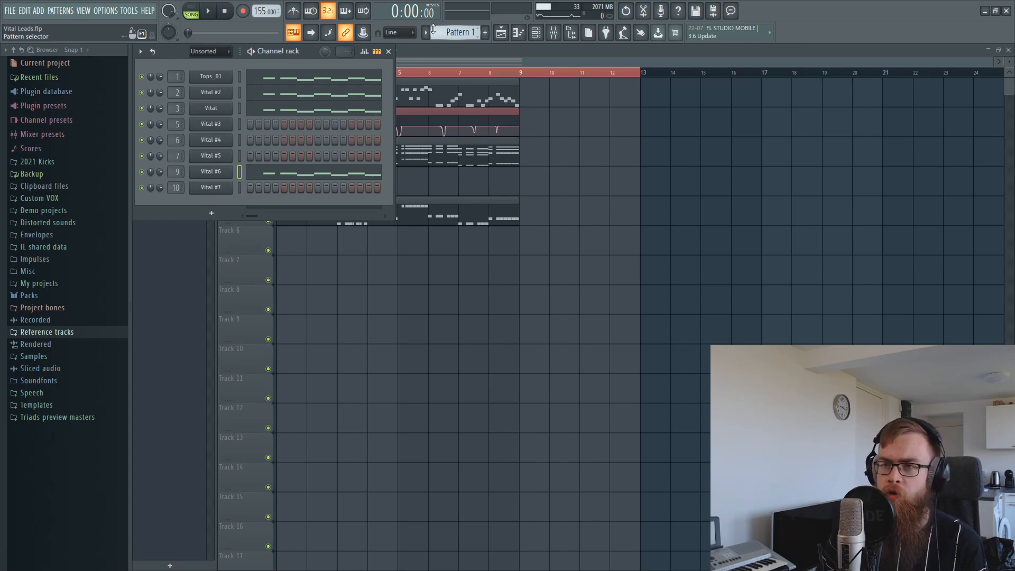
right_click(231, 76)
left_click(349, 87)
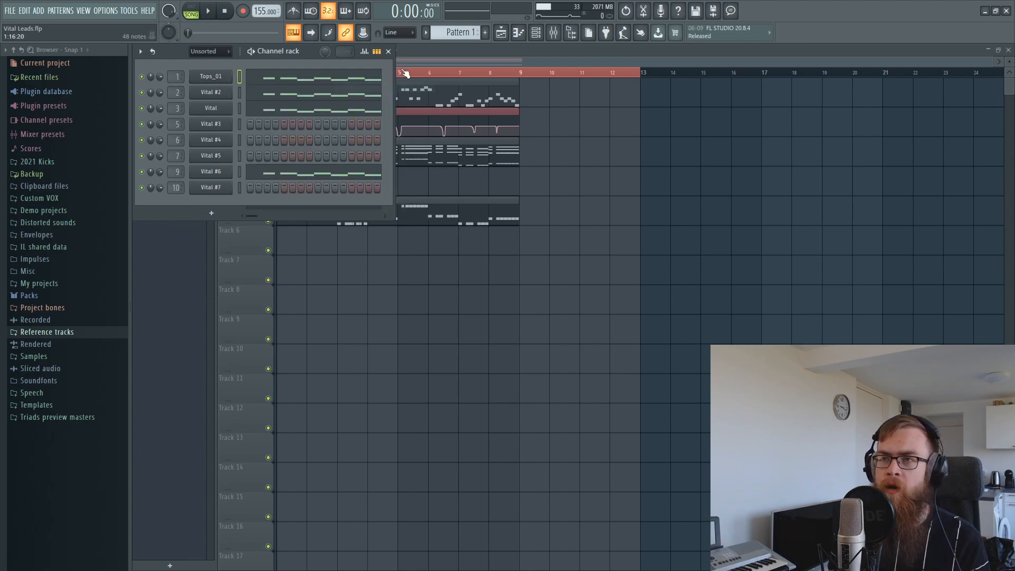
scroll(469, 33, "down", 3)
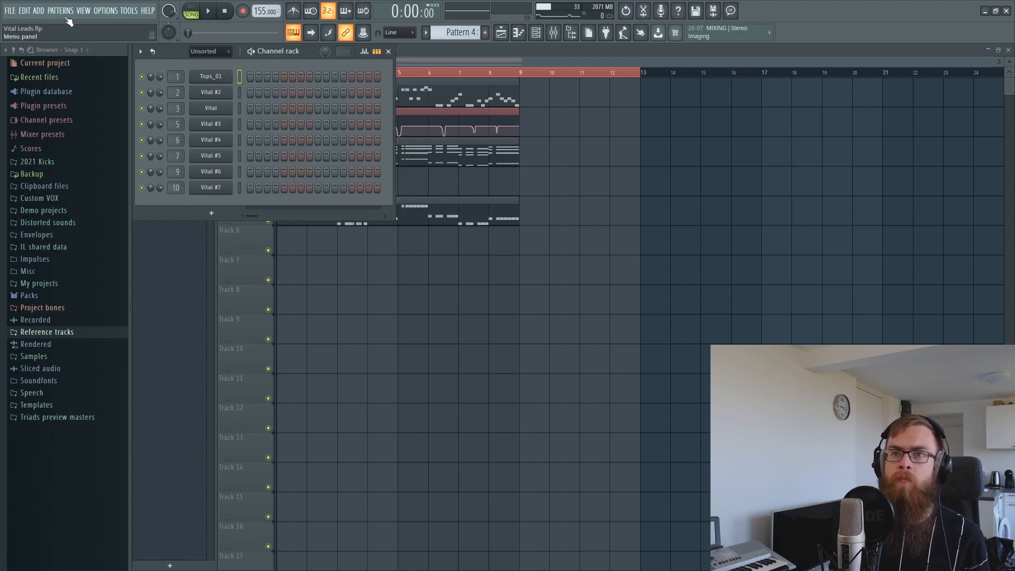
- Add a new Vital instrument channel, paste the copied notes into it, and enlarge the channel rack to fit all channels
left_click(37, 11)
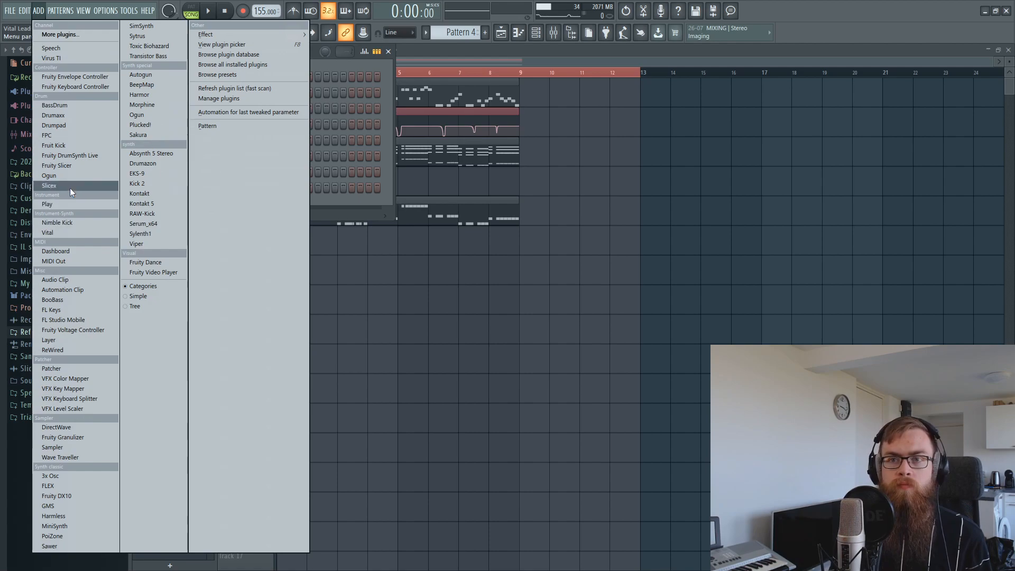
left_click(62, 232)
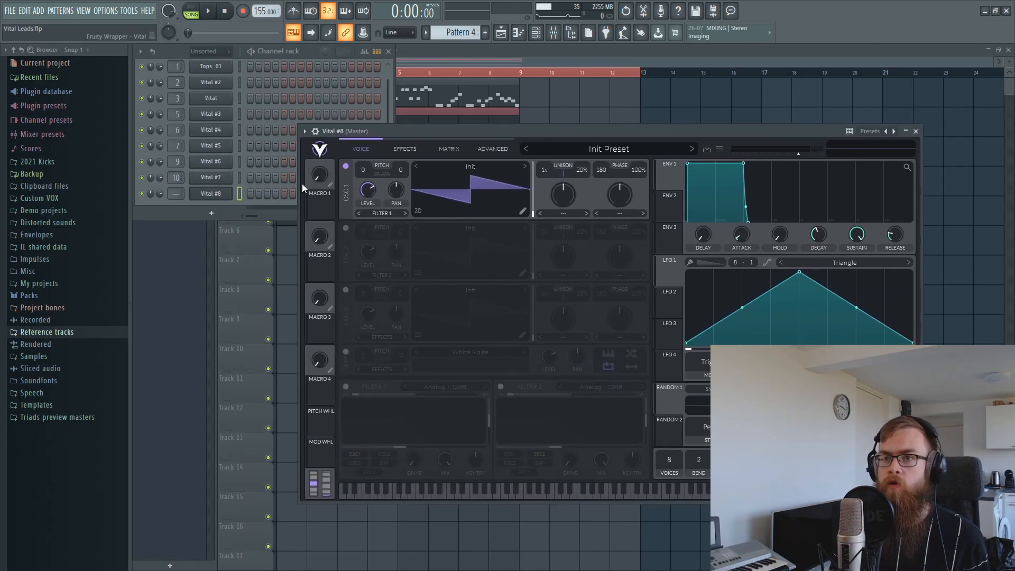
right_click(213, 198)
left_click(414, 213)
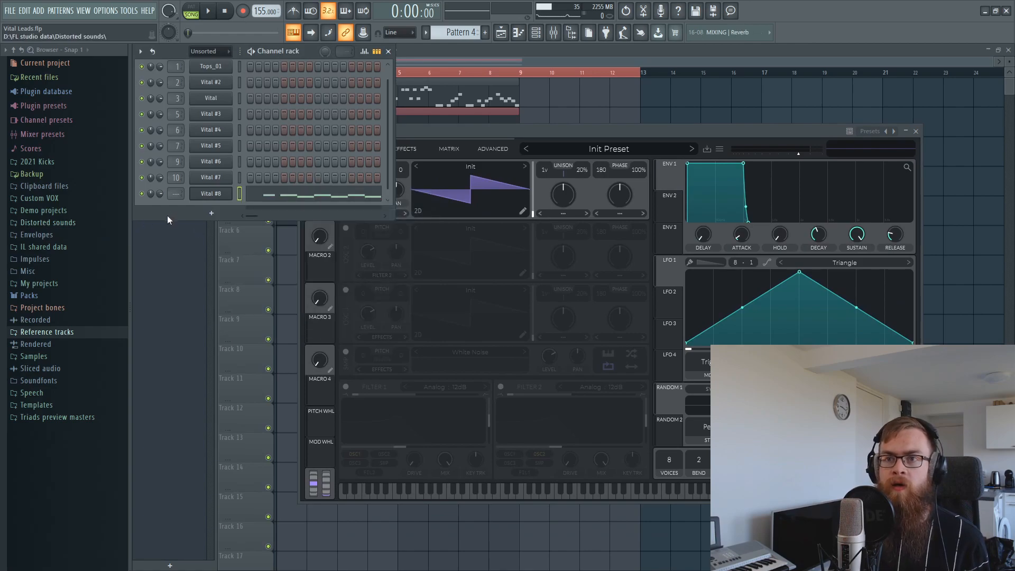
left_click_drag(163, 220, 163, 236)
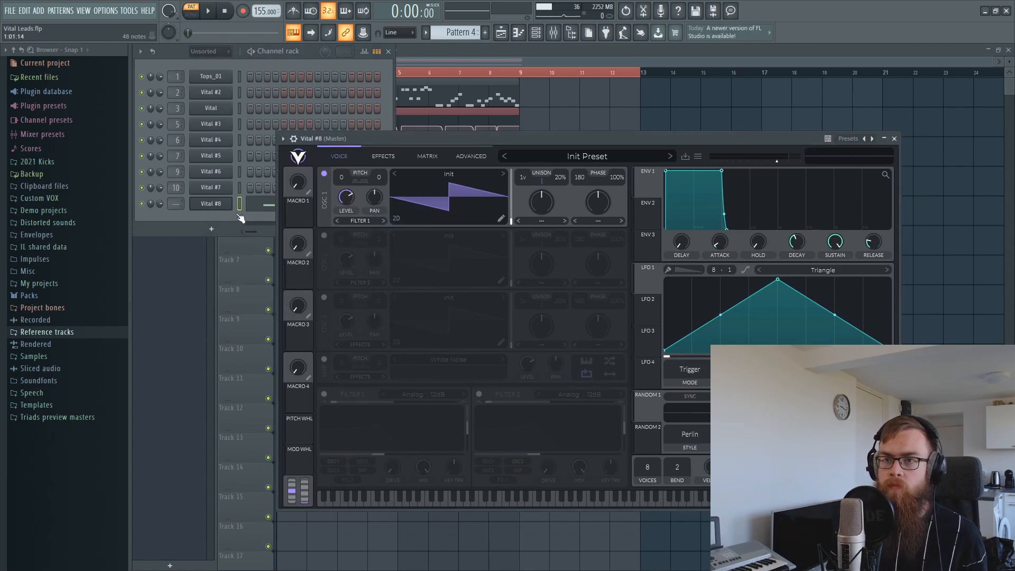
left_click(233, 215)
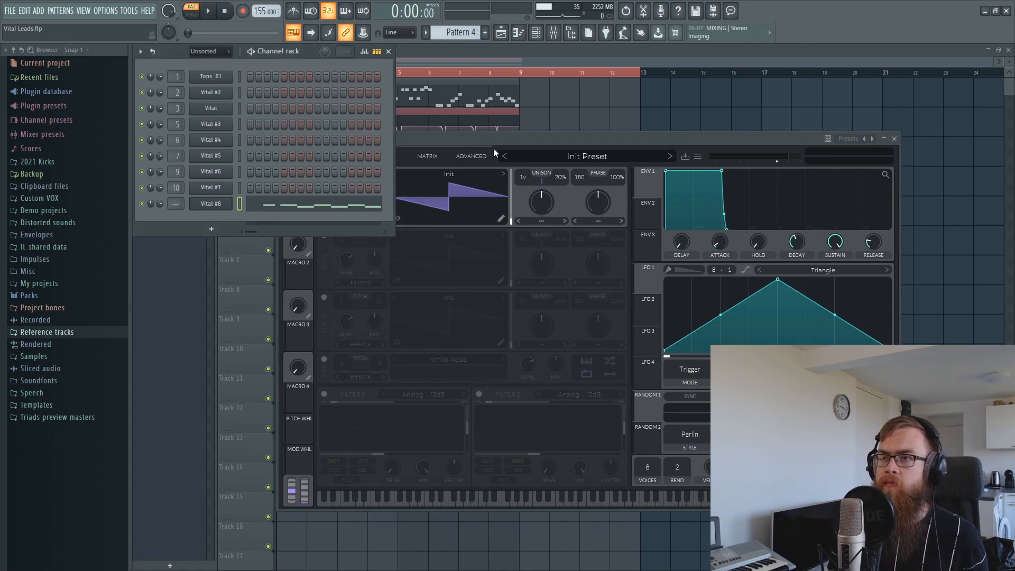
- Play Pattern 4 briefly to hear the initial Vital patch
key("space")
left_click(493, 141)
key("space")
- Route LFO 1 to Osc 1 Tune in Vital's modulation matrix
left_click(422, 158)
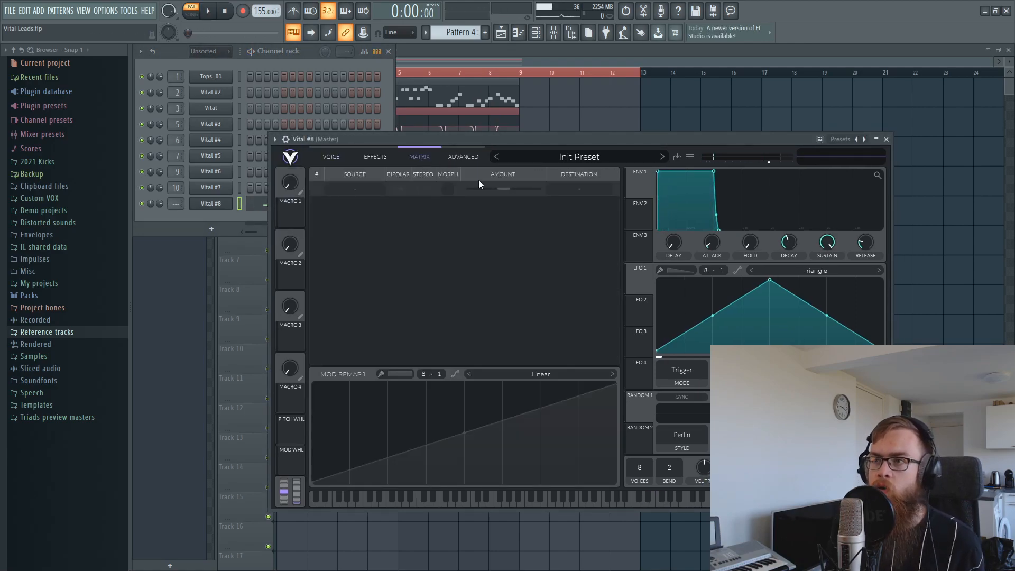
left_click(347, 186)
left_click(348, 249)
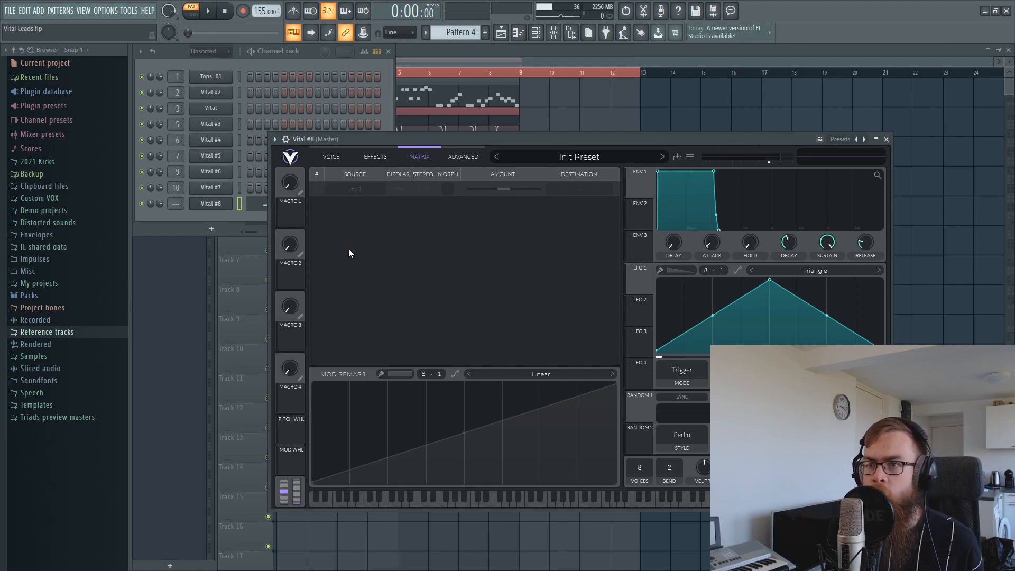
left_click(577, 191)
left_click(564, 233)
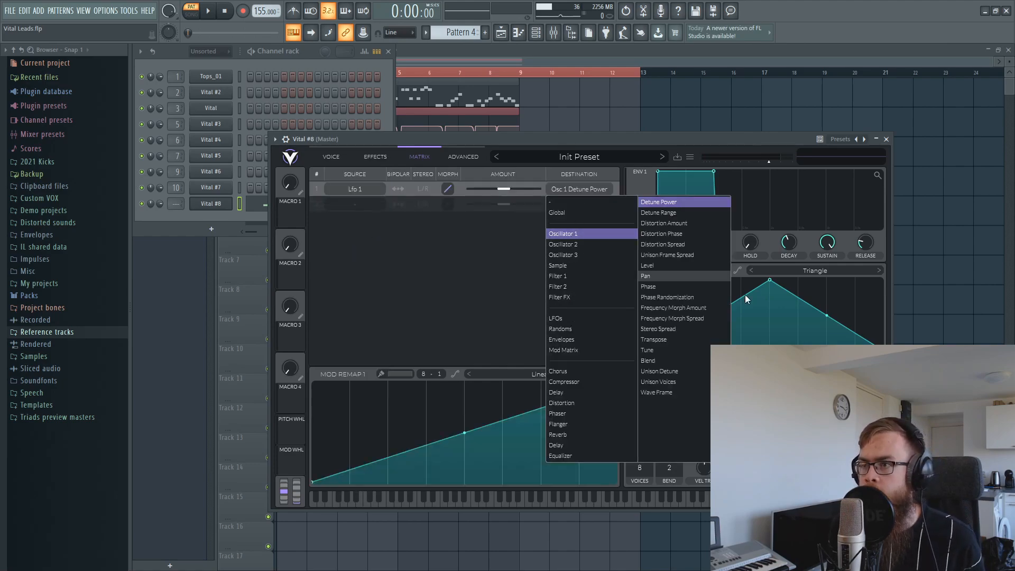
left_click(656, 350)
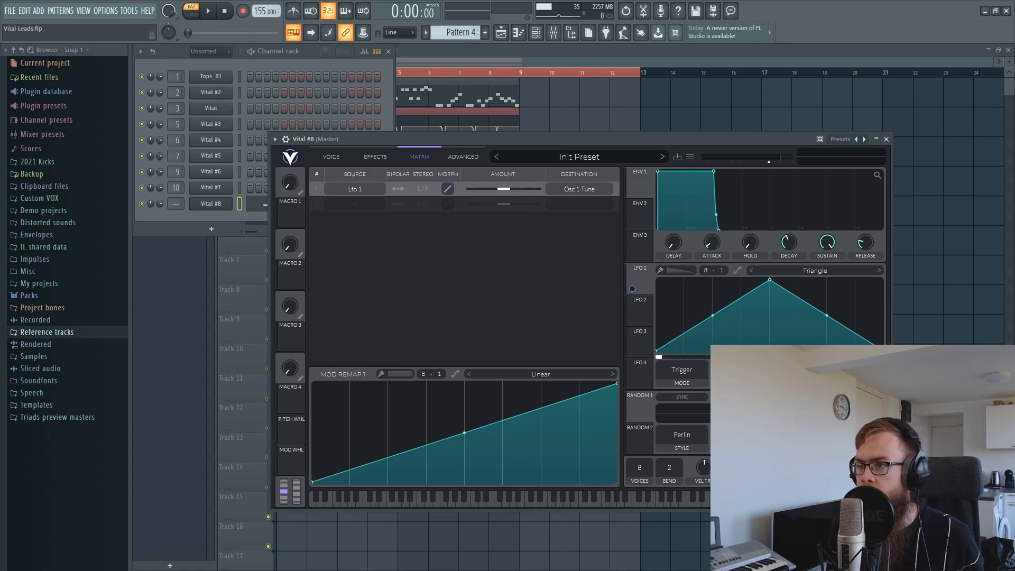
- Switch LFO 1 to a fast rate in seconds and set its Osc 1 Tune amount to about 0.25, auditioning the pattern
left_click(766, 391)
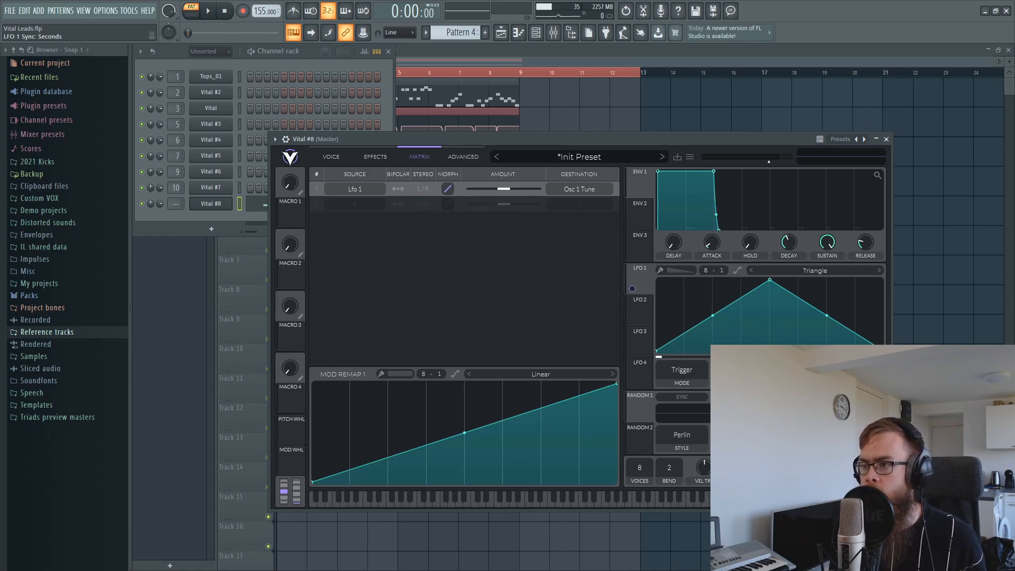
left_click_drag(737, 371, 737, 351)
left_click_drag(514, 192, 519, 253)
left_click_drag(553, 142, 562, 136)
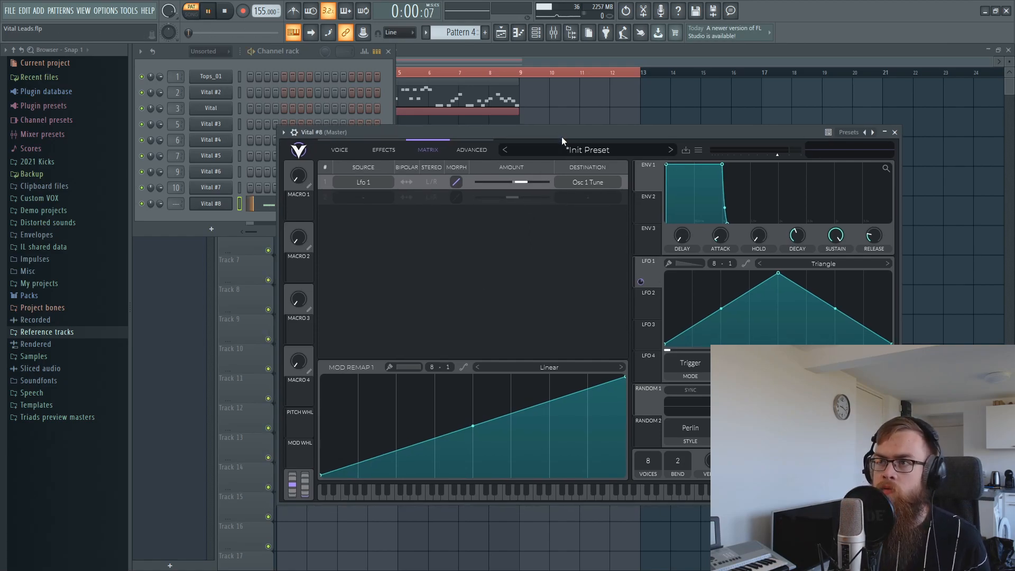
key("space")
left_click_drag(523, 184, 523, 184)
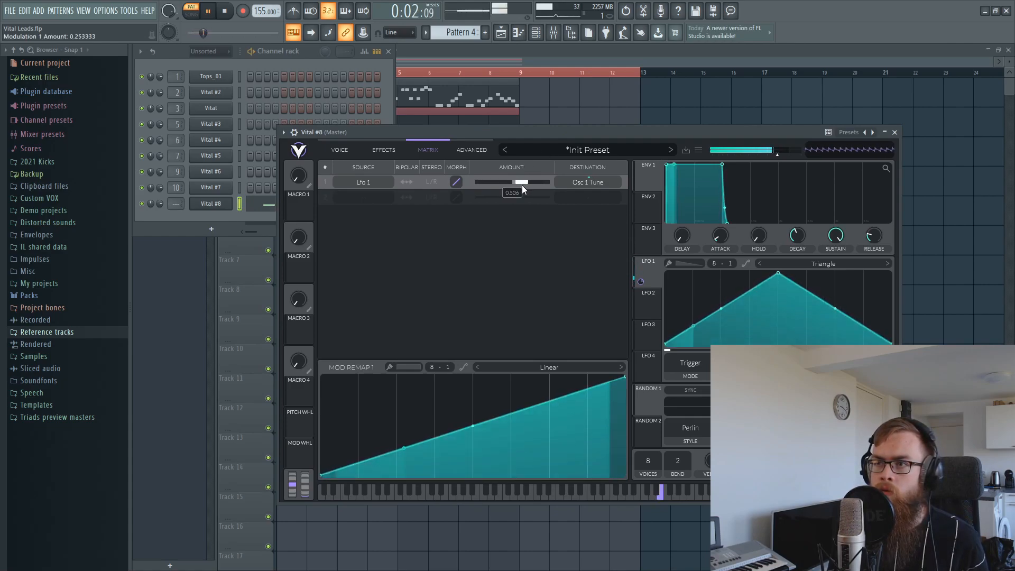
left_click_drag(501, 130, 502, 139)
key("space")
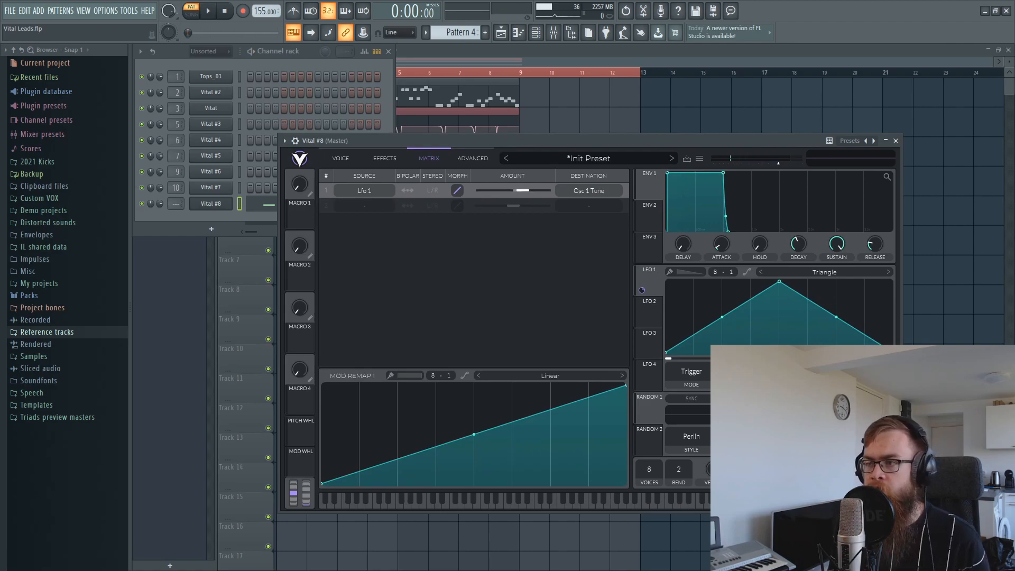
- Set LFO 1's frequency to 0.043 secs, make its Osc 1 Tune modulation bipolar, and play the pattern
left_click_drag(747, 372, 747, 362)
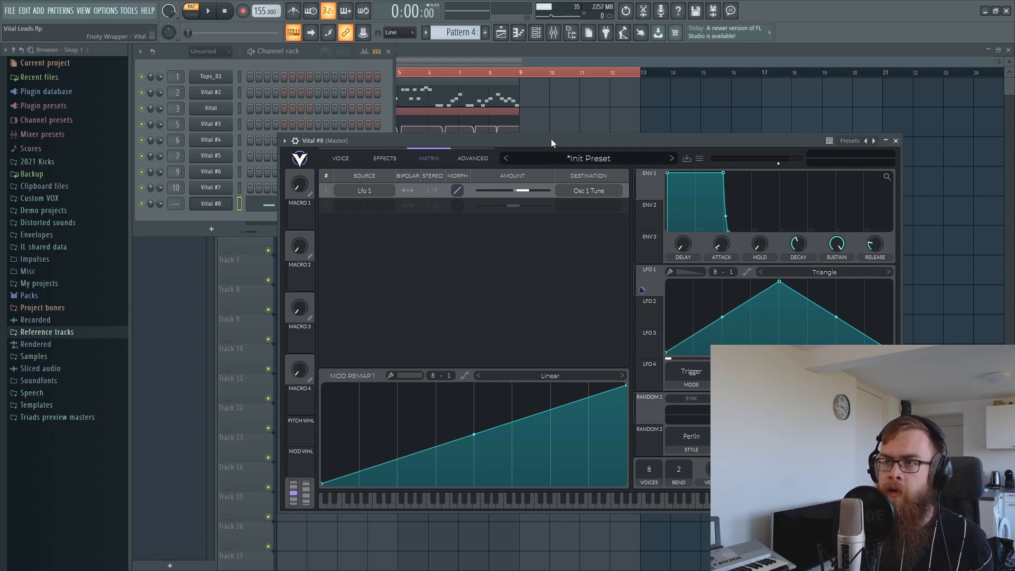
left_click(407, 190)
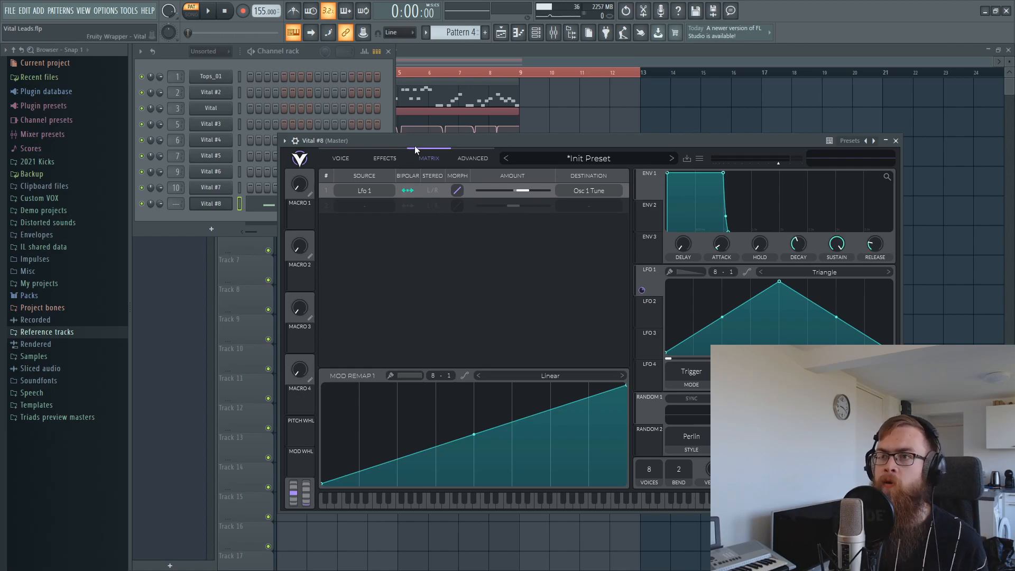
left_click_drag(420, 145, 404, 155)
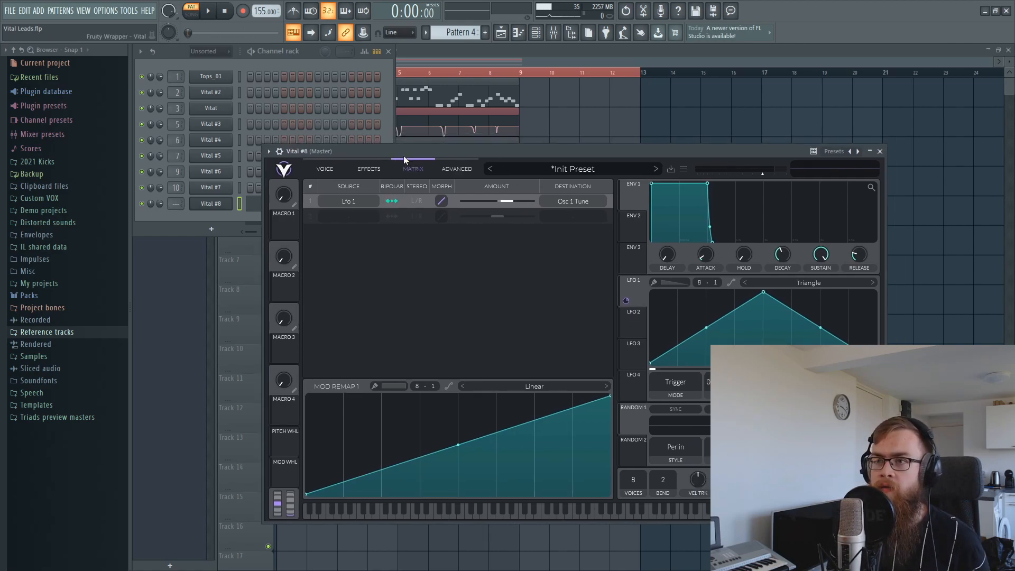
key("space")
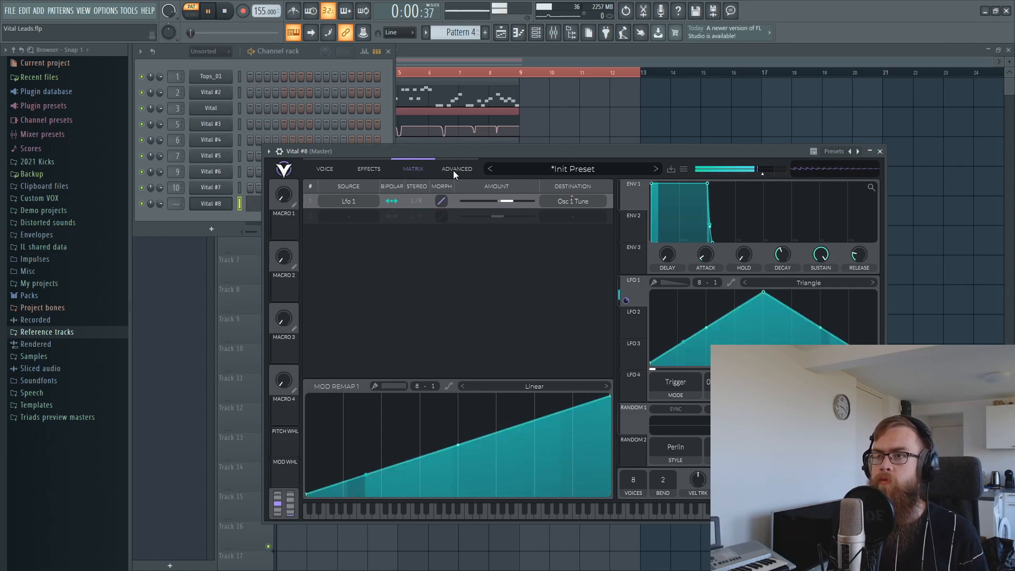
- Remove the LFO 1 modulation of Osc 1 Tune during playback to compare the sound, and stop the pattern
left_click(353, 200)
left_click(329, 179)
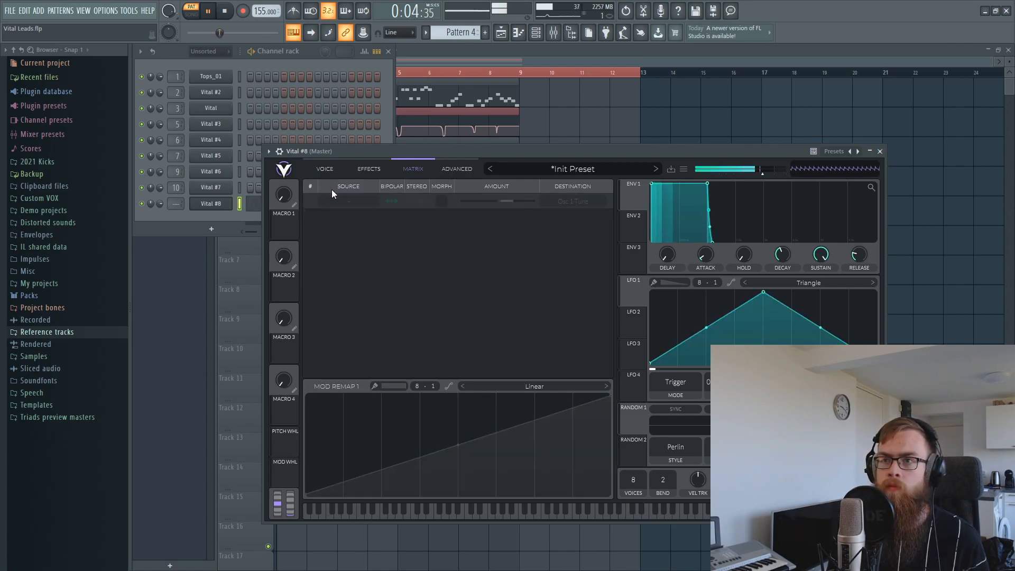
key("space")
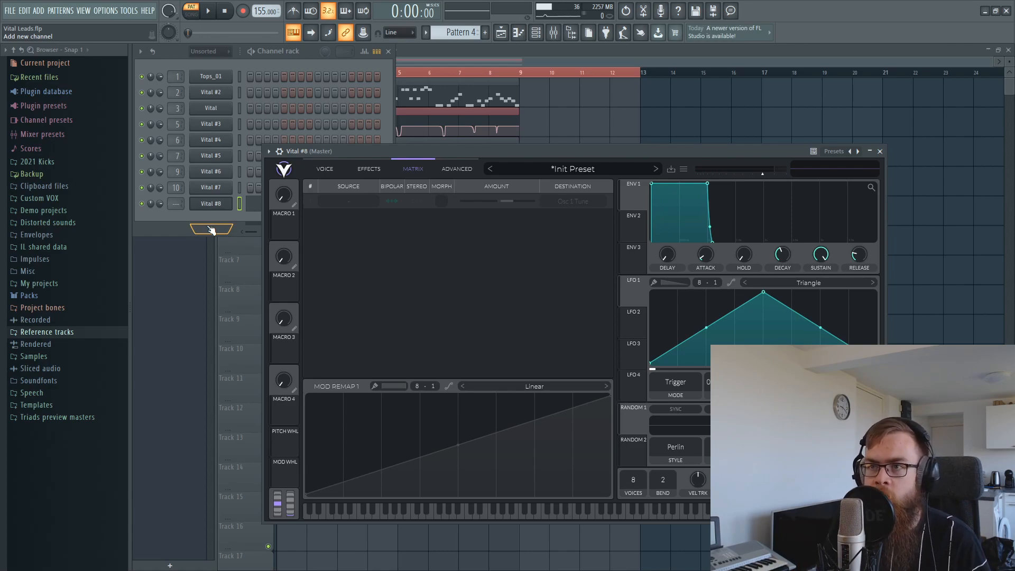
- Give oscillator 1 a 16-voice unison at 64% detune, and enable oscillator 2 with 16 voices at 39% detune
left_click(324, 169)
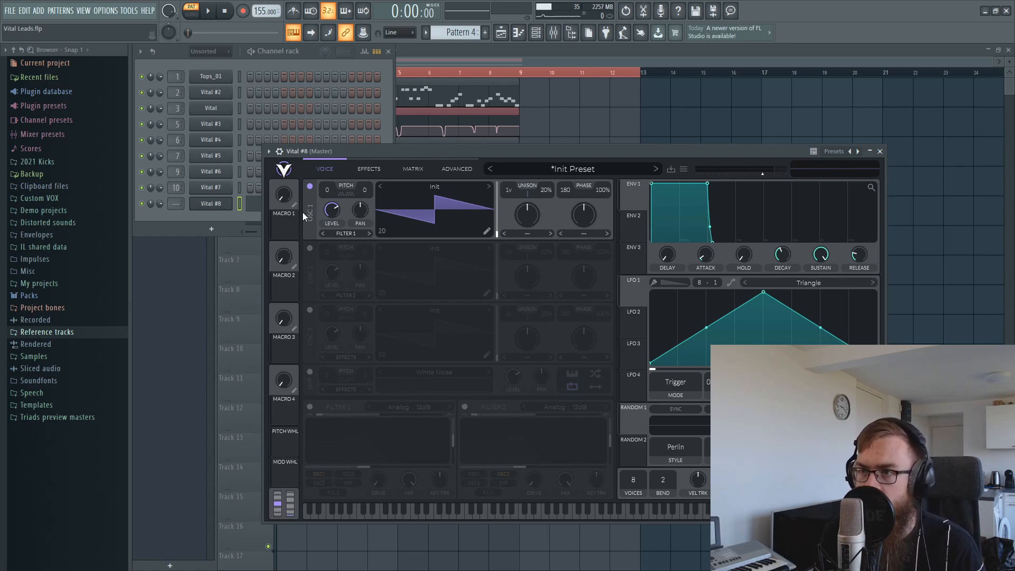
left_click_drag(512, 151, 438, 137)
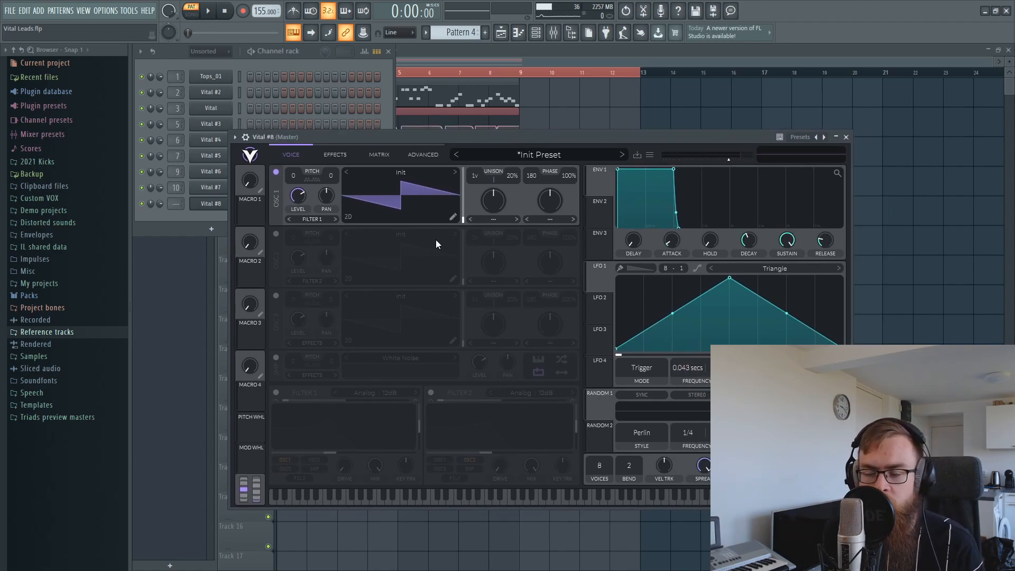
left_click_drag(475, 179, 473, 127)
left_click_drag(511, 175, 520, 140)
left_click(275, 234)
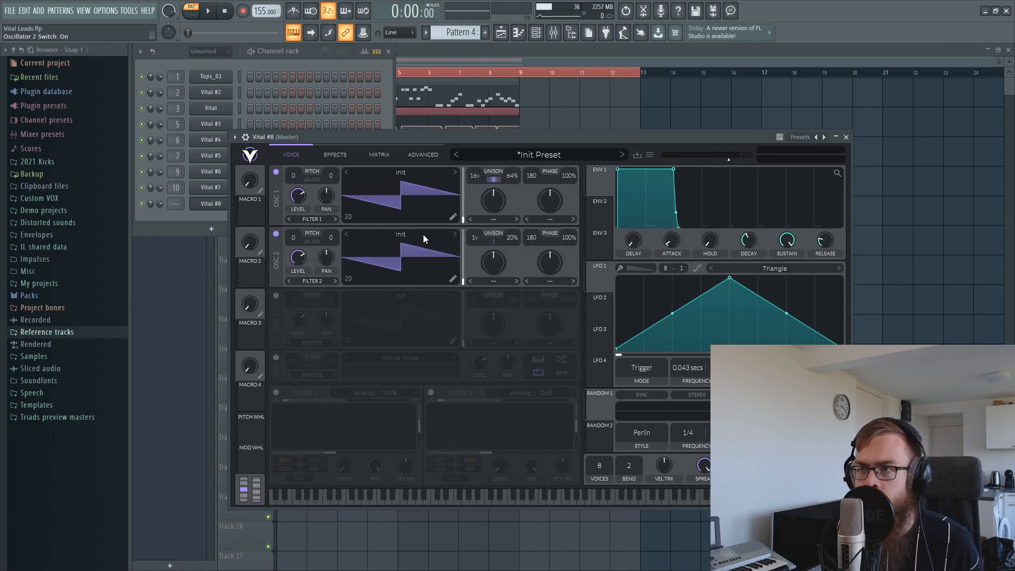
left_click_drag(473, 243, 459, 262)
- Enable oscillator 3, transposed up 12 semitones, with 16 unison voices at 37% detune
left_click(275, 295)
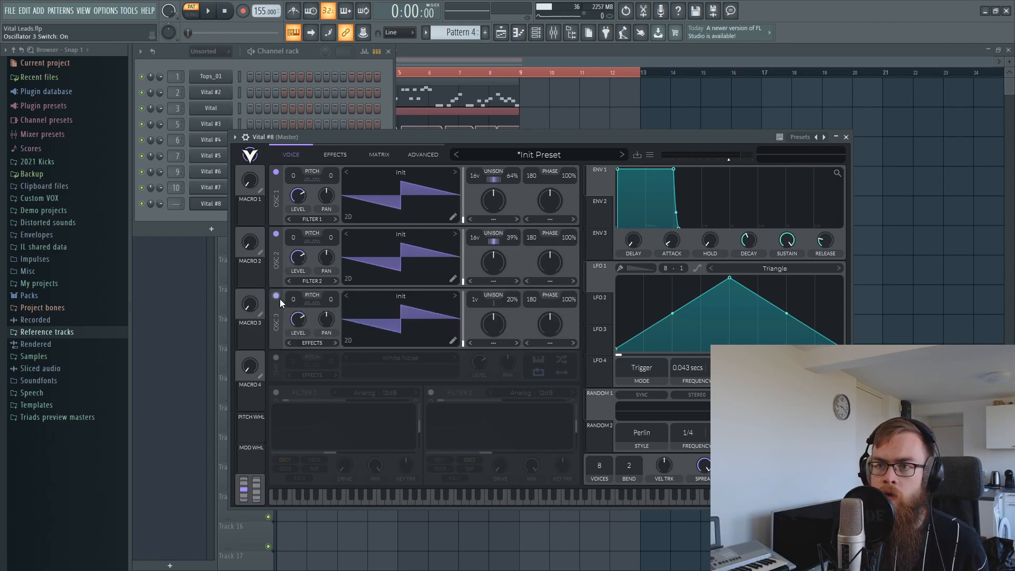
left_click_drag(293, 302, 306, 246)
left_click_drag(478, 303, 509, 180)
mouse_move(515, 306)
left_mouse_down()
mouse_move(522, 277)
mouse_move(518, 291)
left_mouse_up()
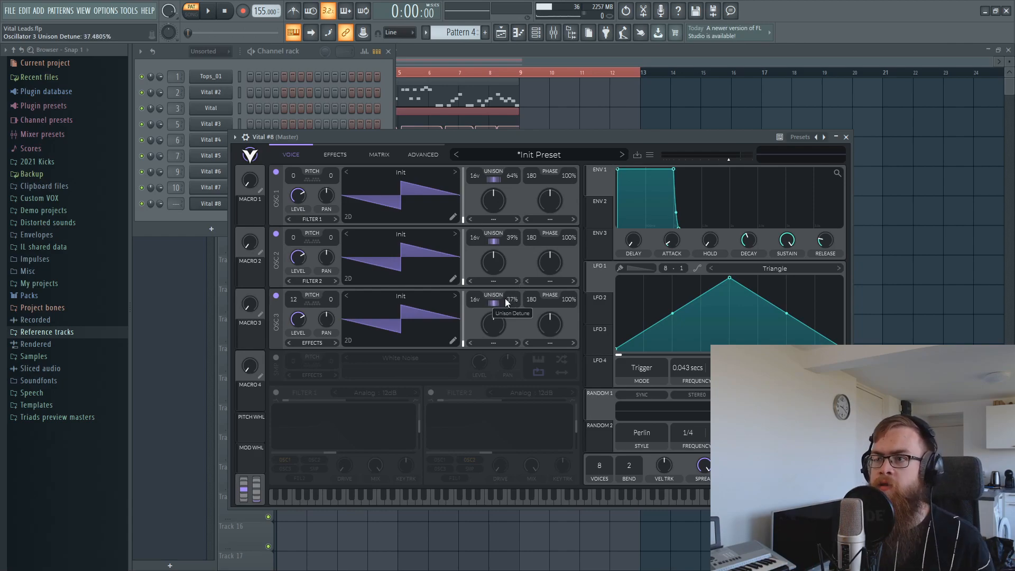
- Play Pattern 4 to hear the detuned three-oscillator lead
left_click(188, 218)
key("space")
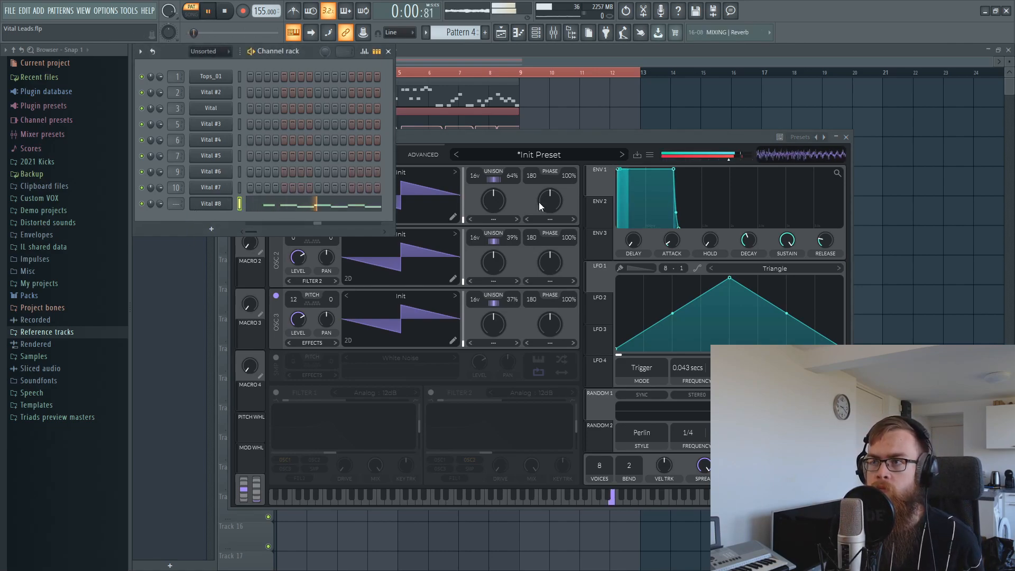
left_click_drag(543, 137, 637, 179)
key("space")
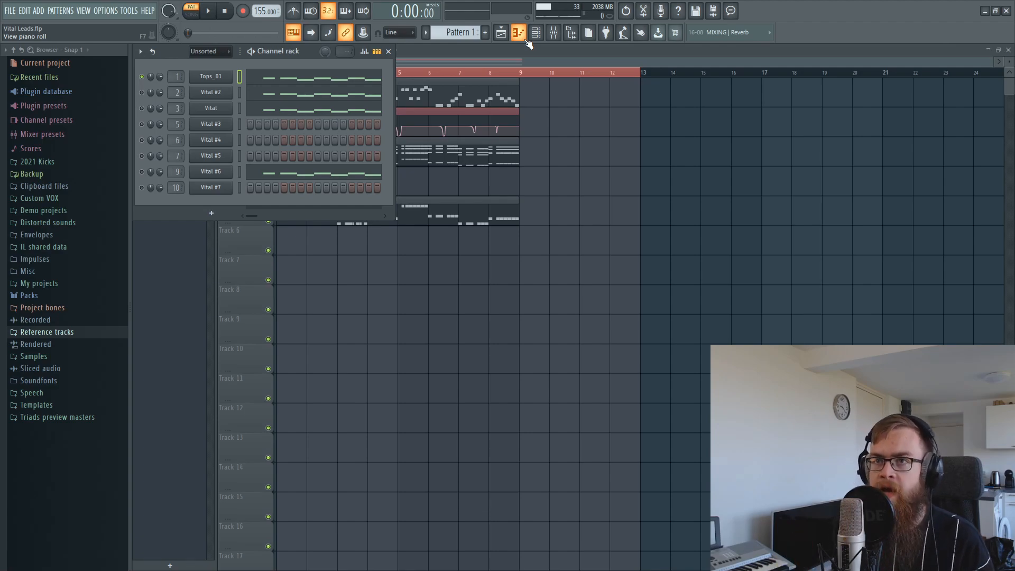
- Open the Tops_01 Vital instance and play Pattern 1 to hear the top lead
left_click(215, 79)
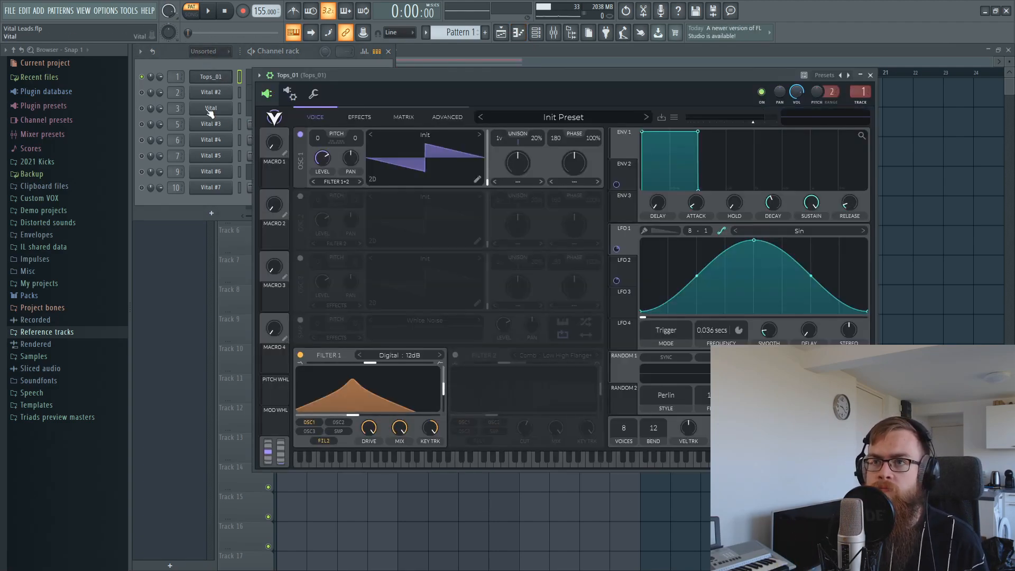
left_click_drag(372, 78, 364, 105)
key("space")
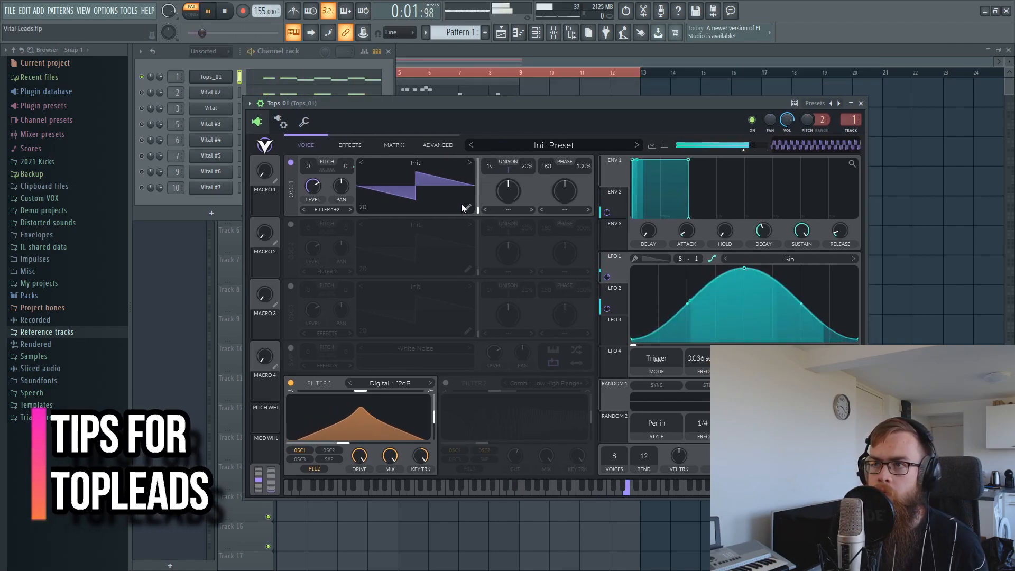
key("space")
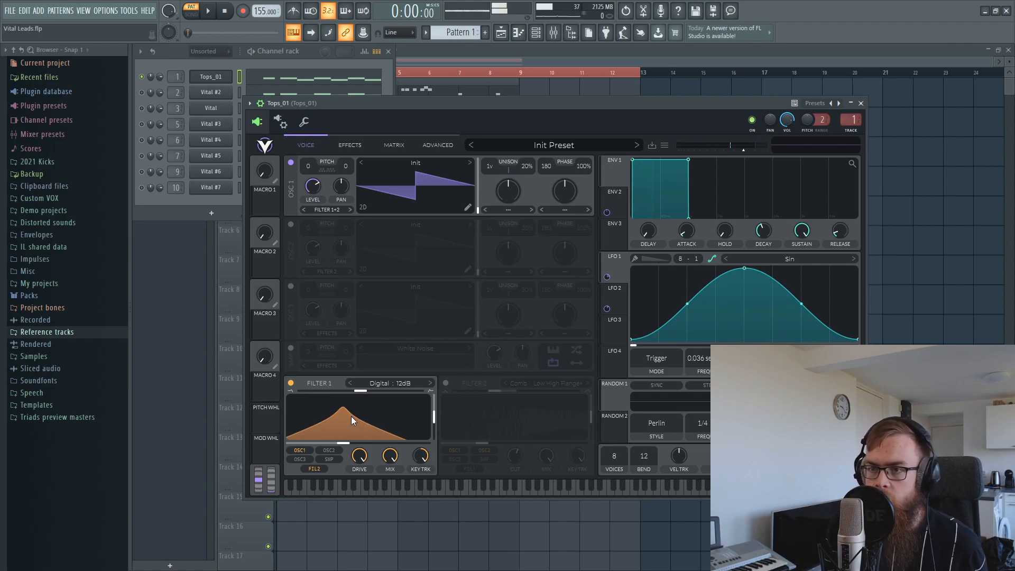
- Examine the filter 1 type options and the modulation matrix routings of the Tops_01 patch
left_click(383, 381)
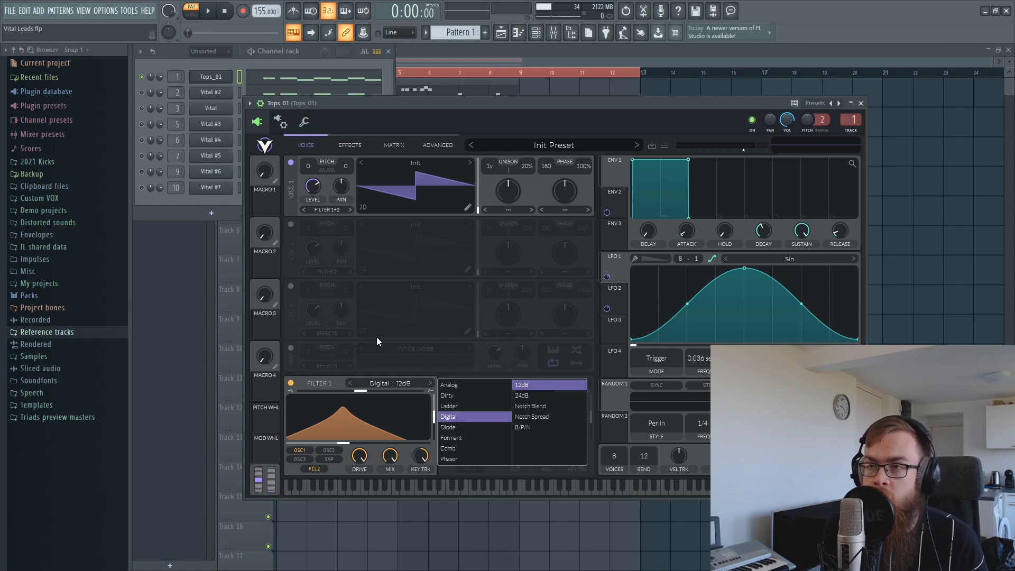
left_click(386, 144)
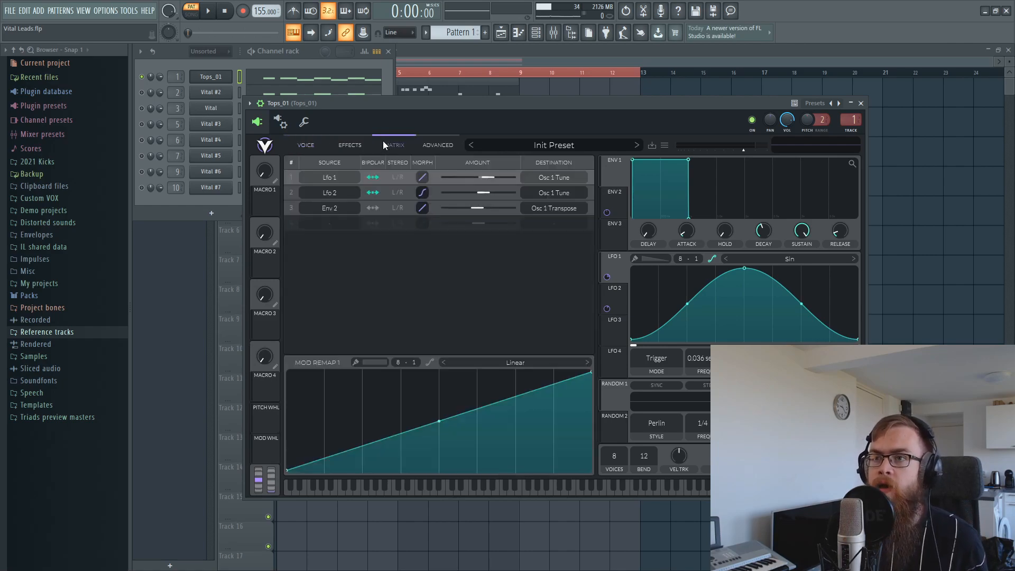
left_click(338, 192)
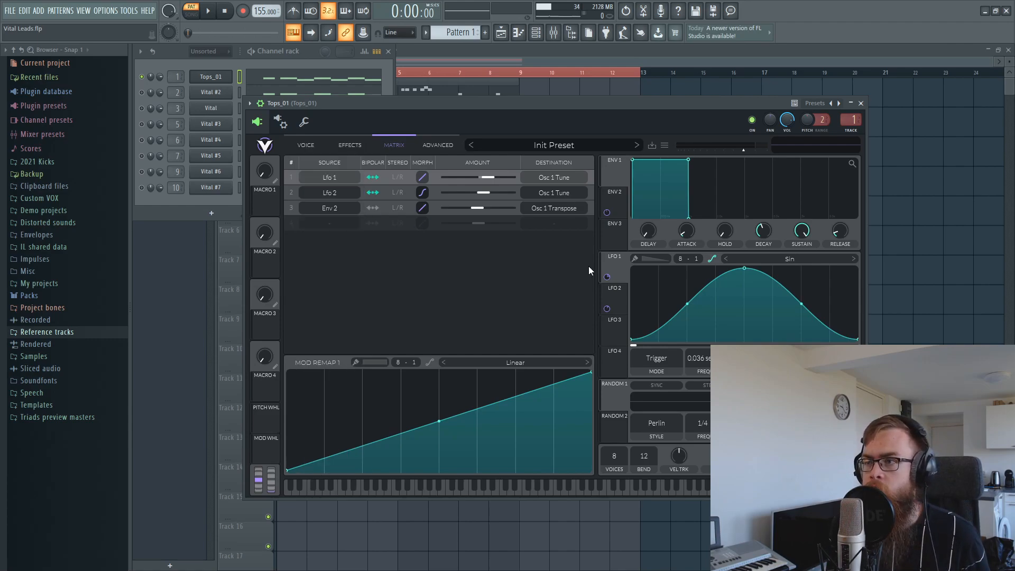
- Check LFO 2 of the Tops_01 patch, and solo the Vital #2 channel with its voice settings open
left_click(618, 304)
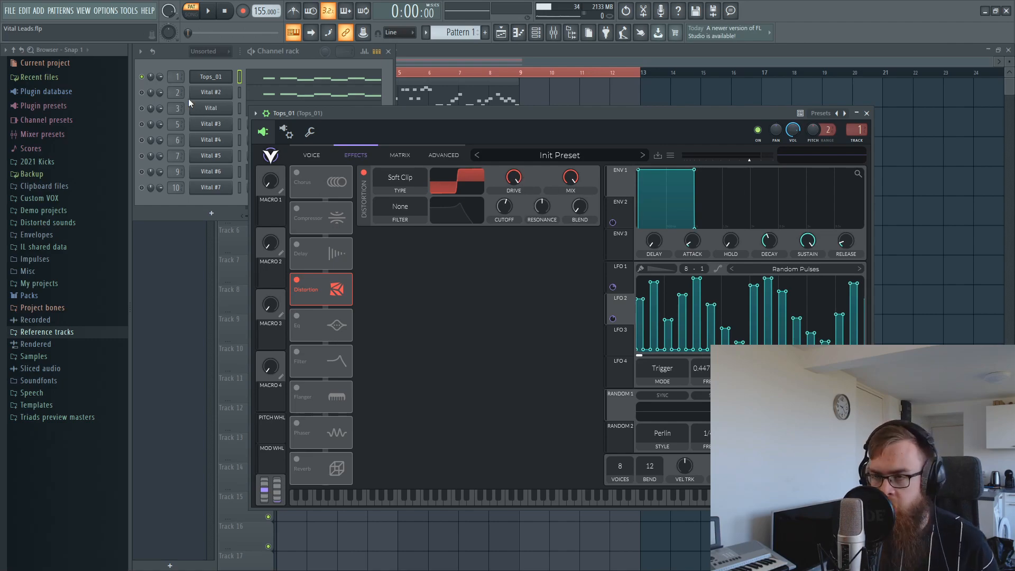
right_click(142, 92)
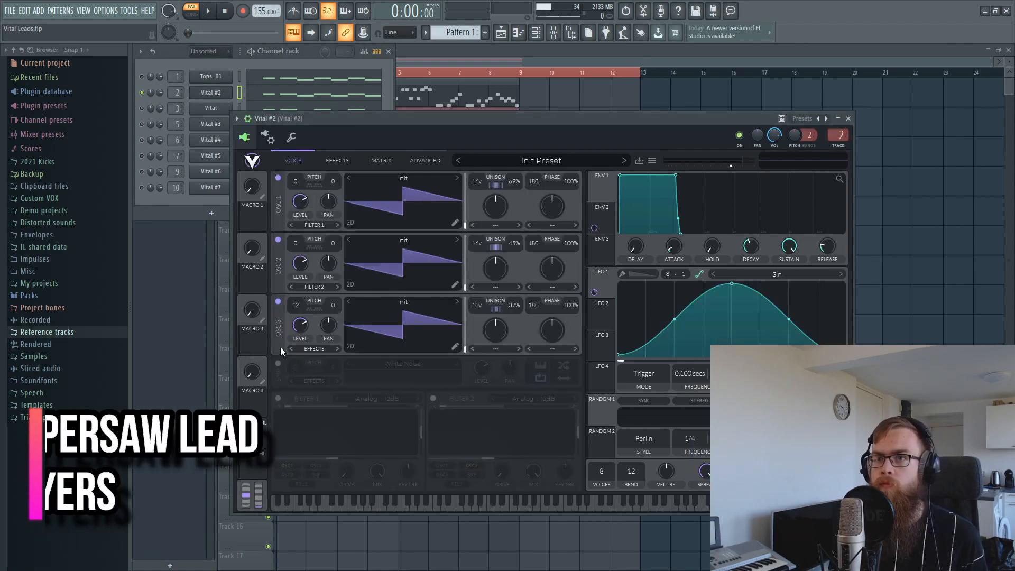
left_click_drag(446, 119, 451, 113)
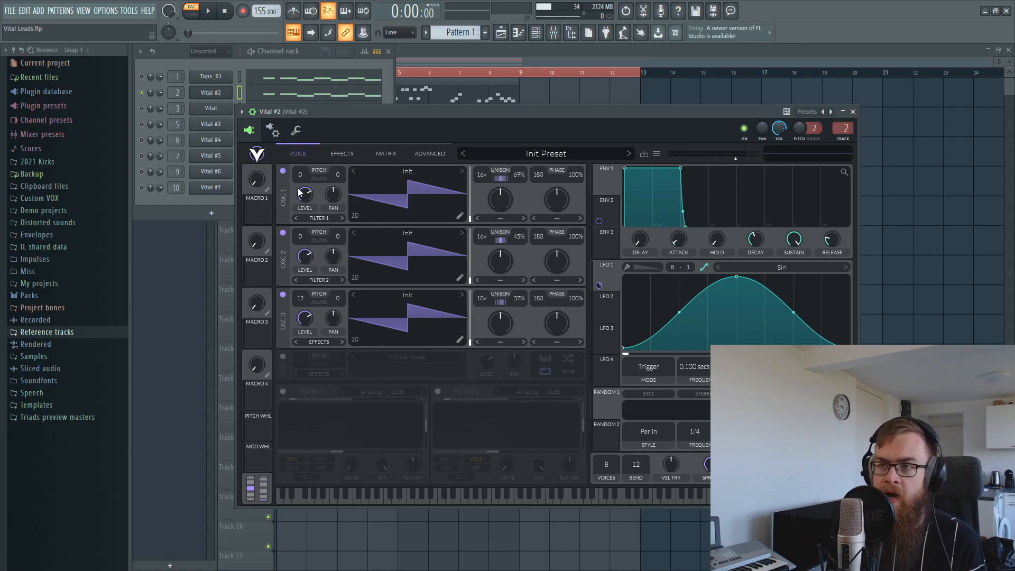
left_click_drag(489, 125, 543, 122)
- Review the effects and modulation matrix of the Vital channel, and compare them with the Vital #2 modulation matrix
left_click(211, 108)
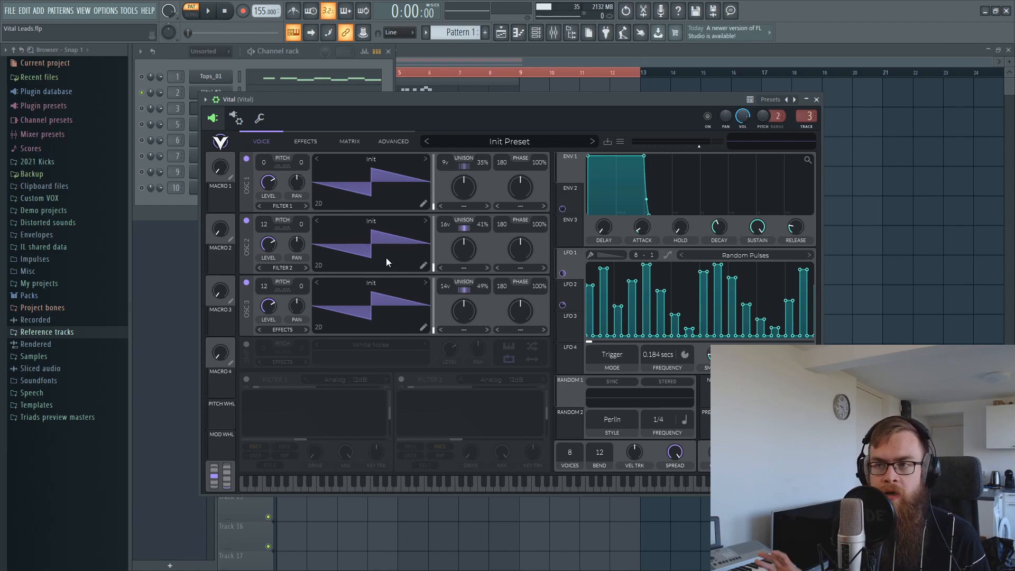
left_click(309, 141)
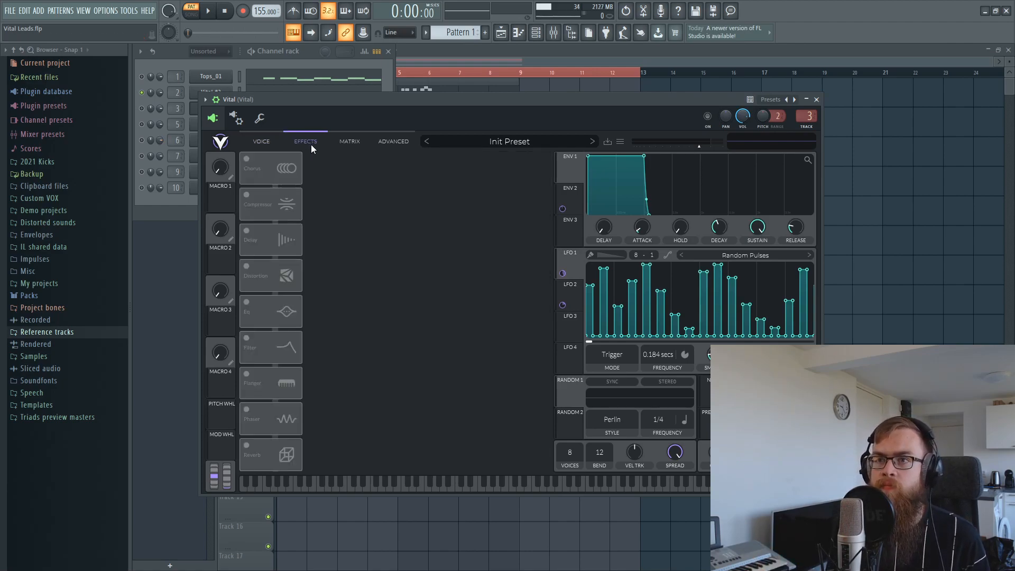
left_click(341, 143)
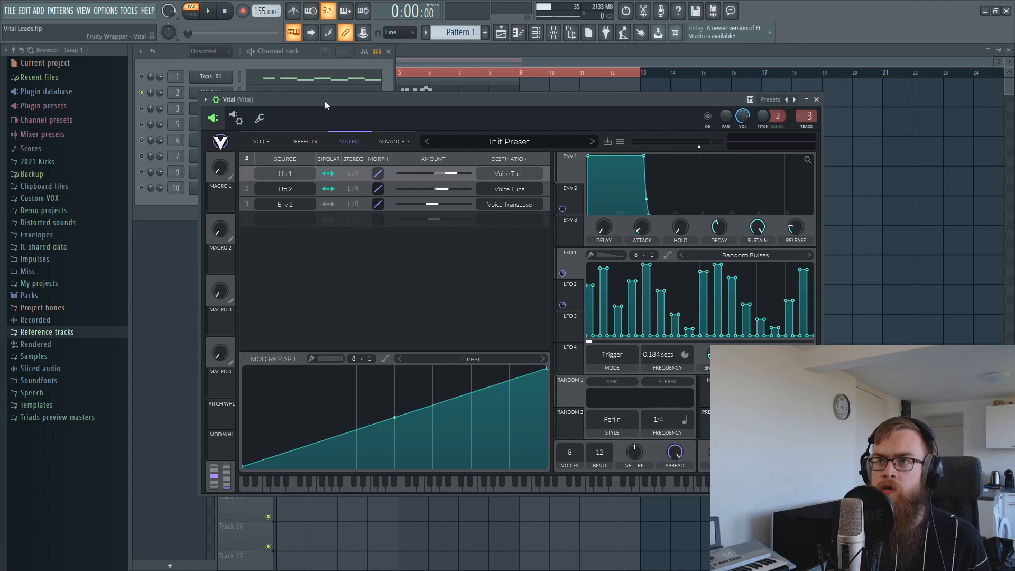
left_click_drag(322, 103, 470, 117)
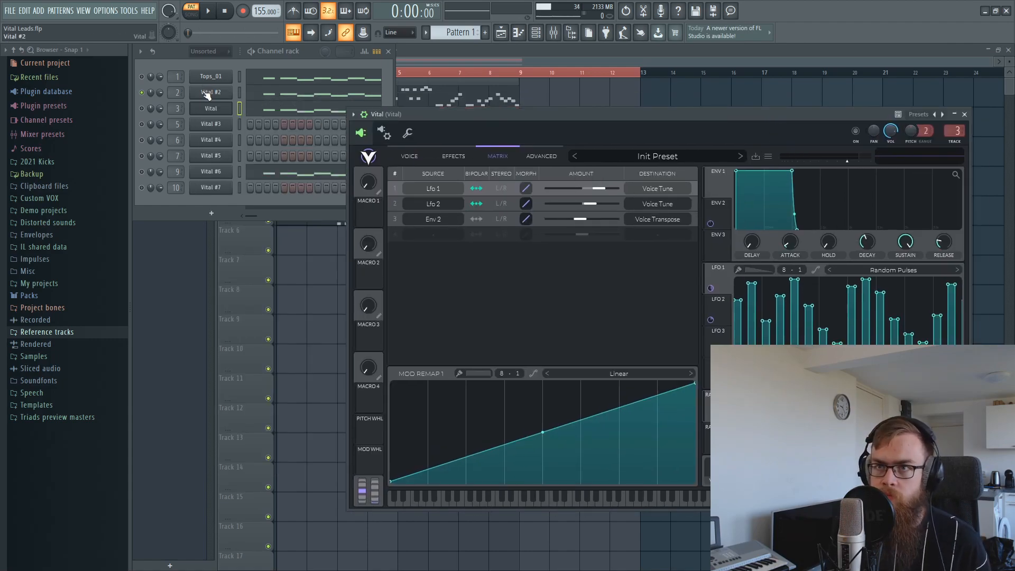
left_click(208, 92)
left_click(444, 151)
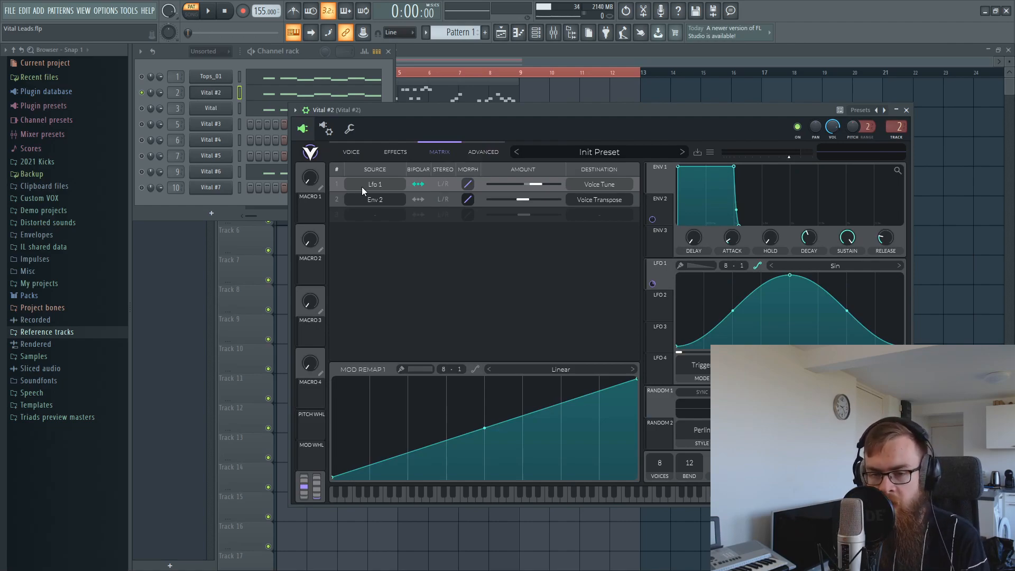
- Open the Vital #3 chord layer, switch to Pattern 2 and examine the layer's modulation matrix
left_click(207, 126)
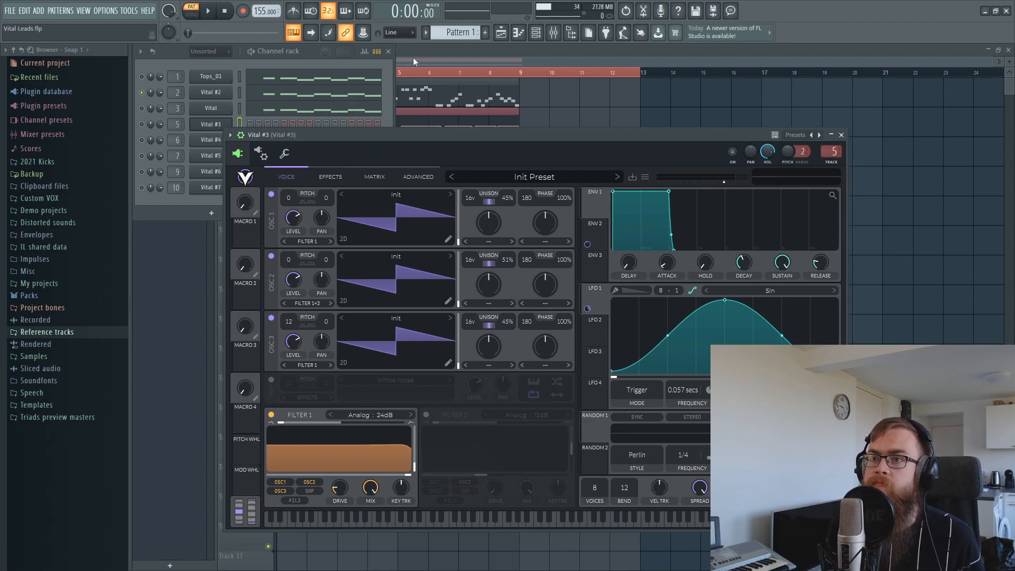
left_click_drag(400, 139, 391, 136)
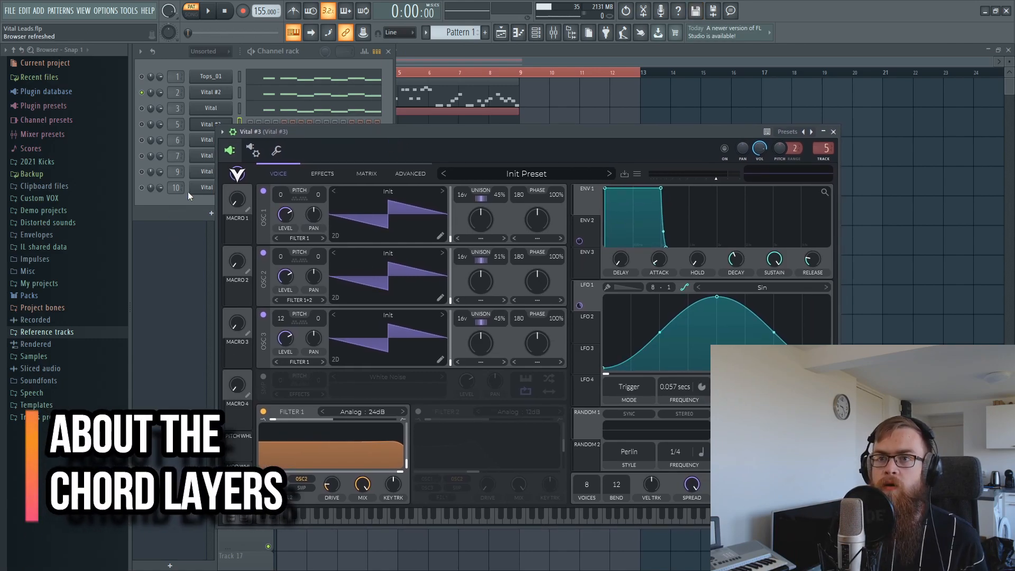
scroll(458, 33, "down", 1)
left_click_drag(401, 131, 450, 132)
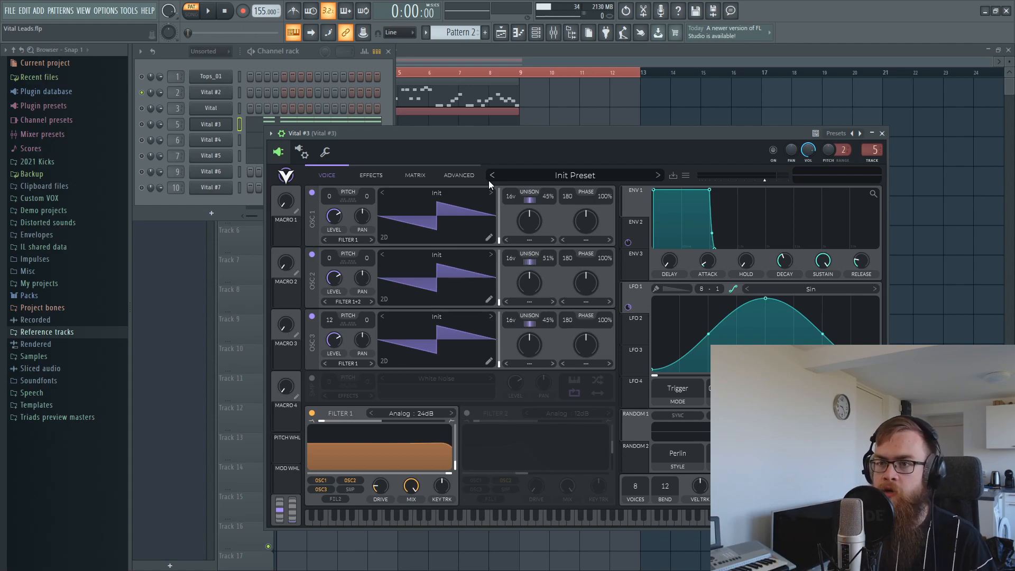
left_click(416, 175)
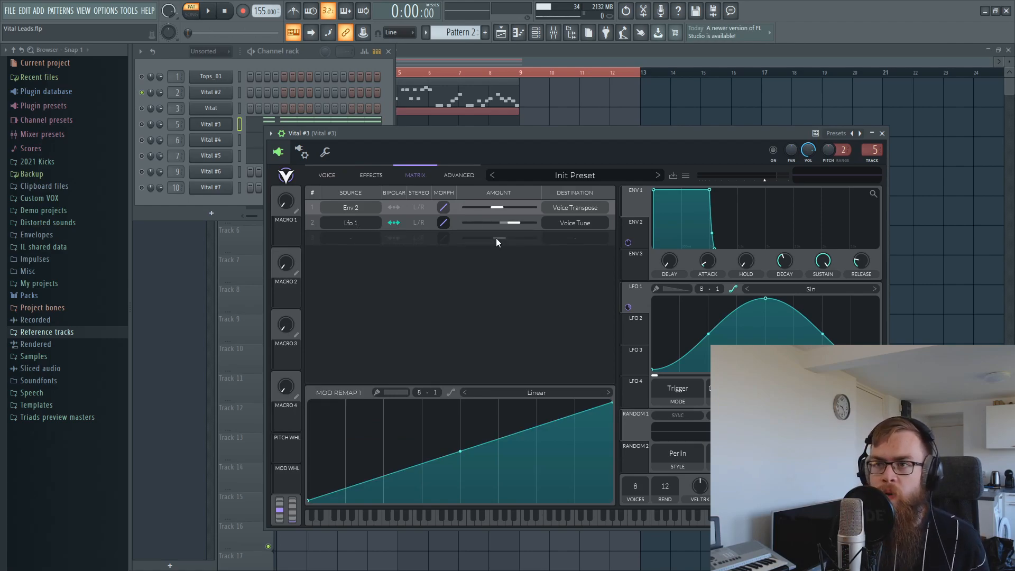
- Open the Vital #4 chord layer and examine its modulation matrix routings and oscillator settings
left_click(208, 142)
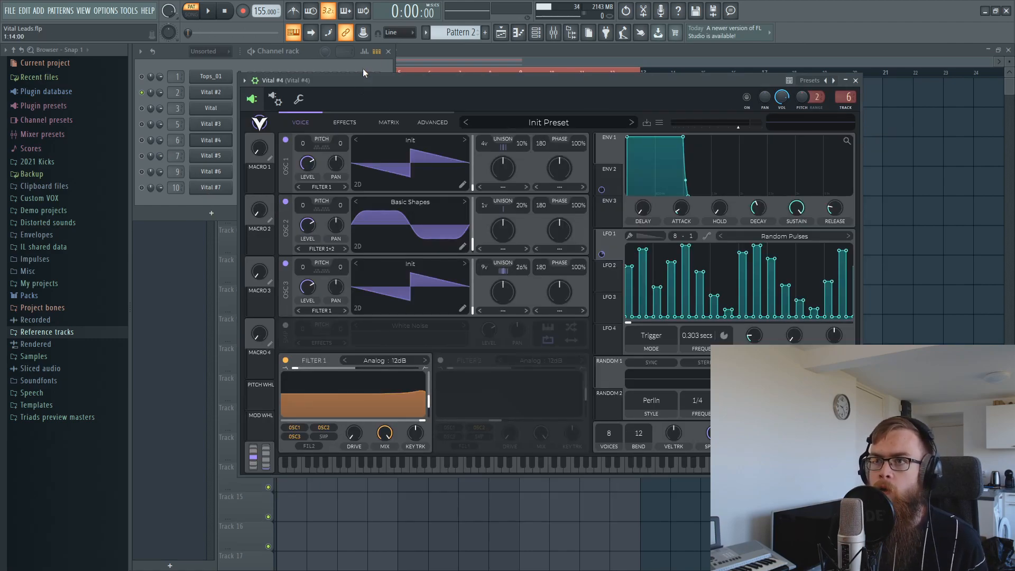
left_click_drag(354, 82, 329, 145)
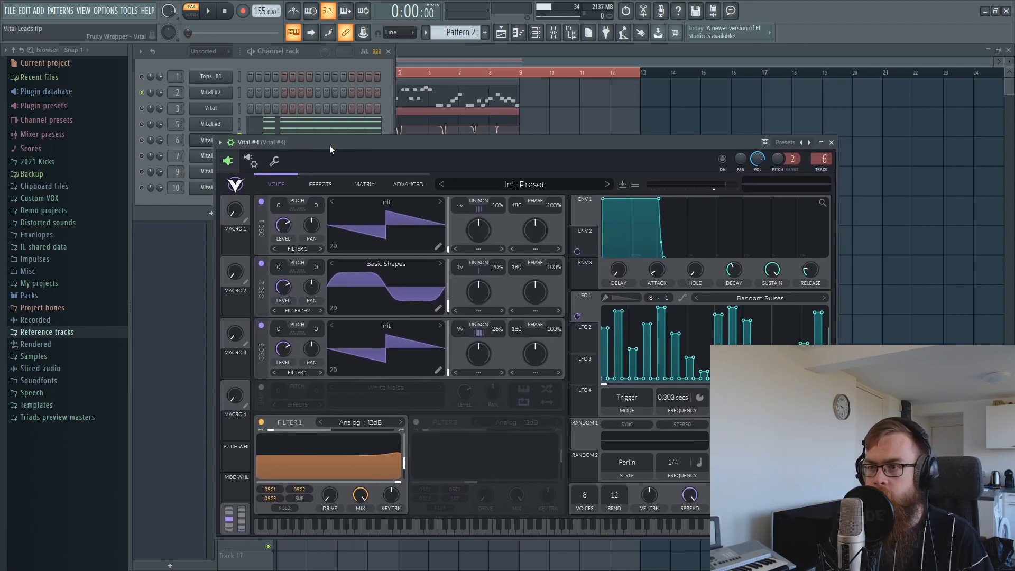
left_click(329, 145)
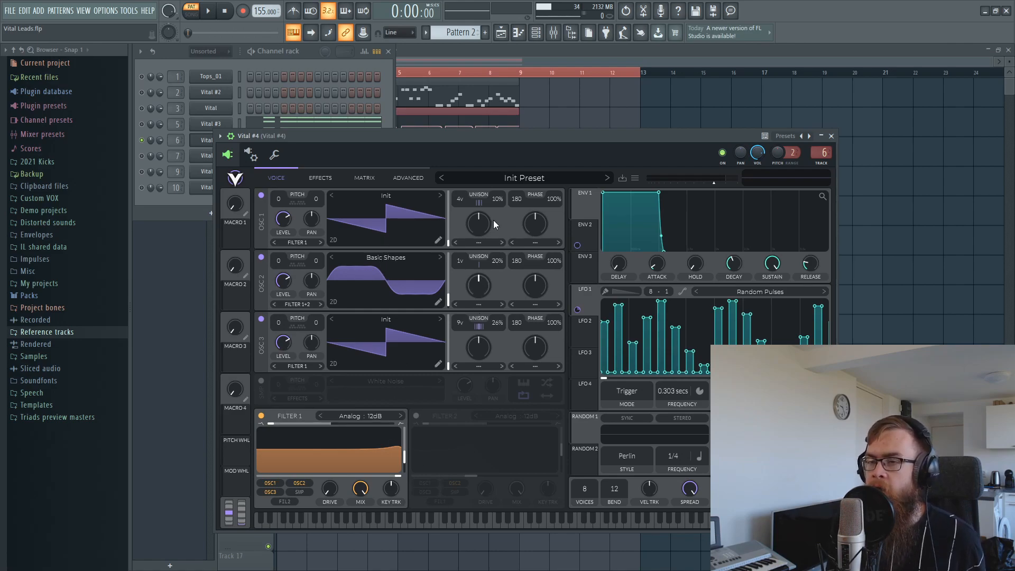
left_click(307, 180)
left_click(363, 178)
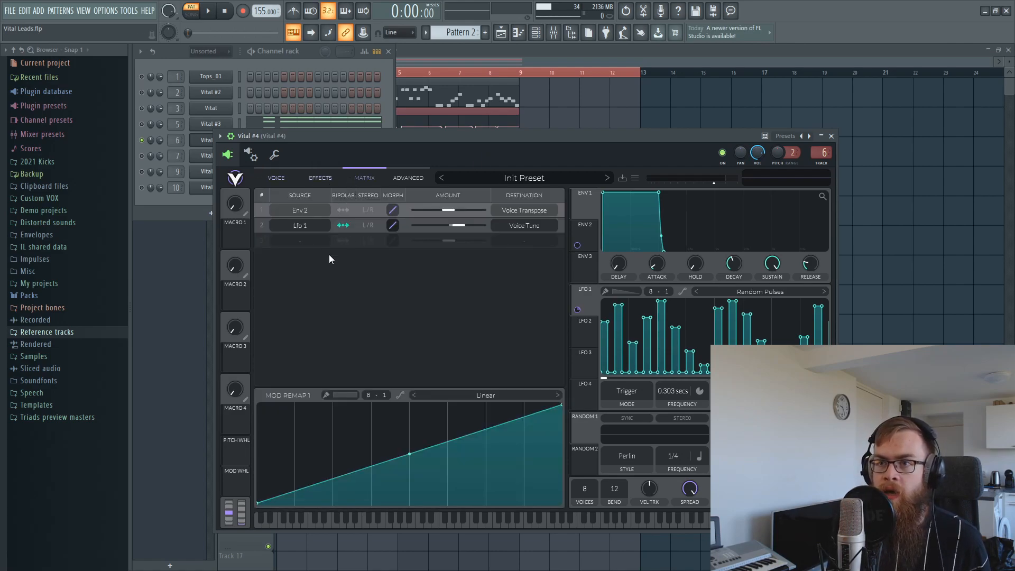
left_click(310, 226)
left_click(309, 220)
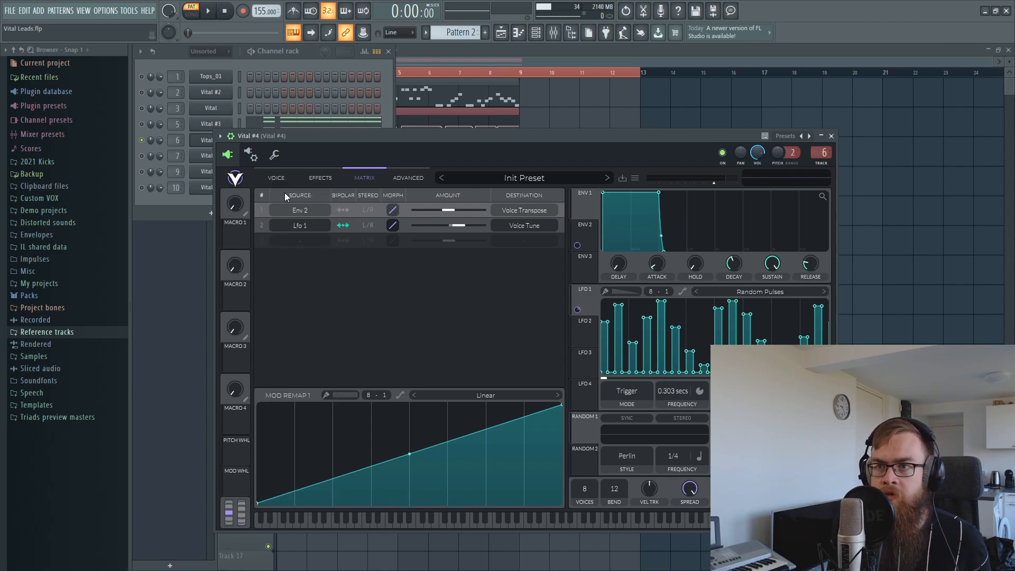
left_click(277, 178)
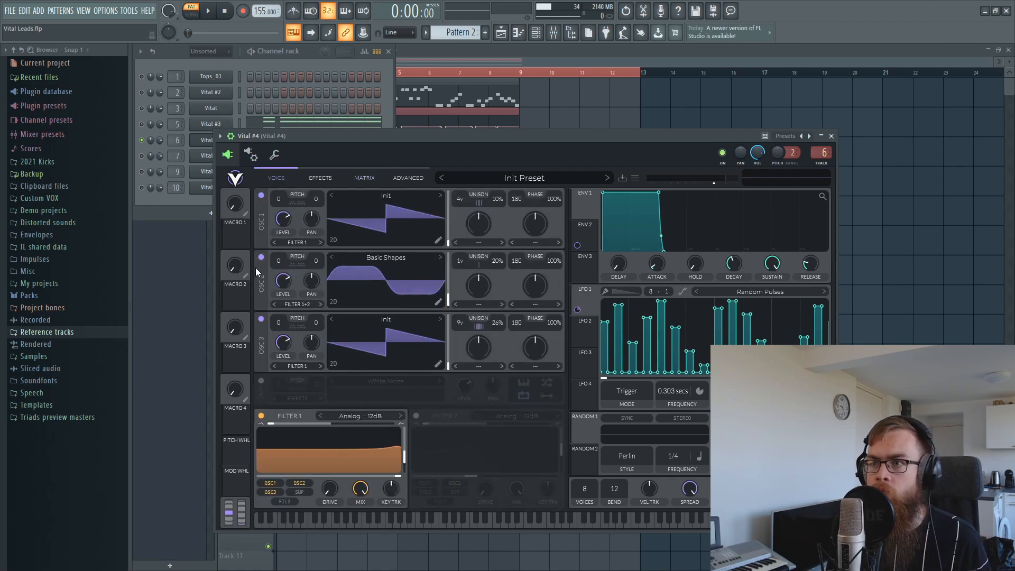